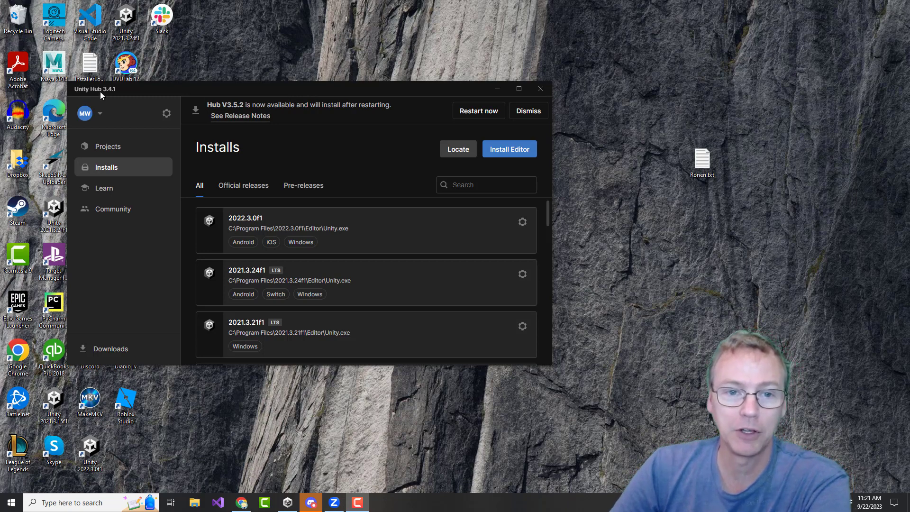
- Restart the Hub to apply the V3.5.2 update, and choose Android Build Support for a new Unity 2022.3.10f1 install
click(463, 116)
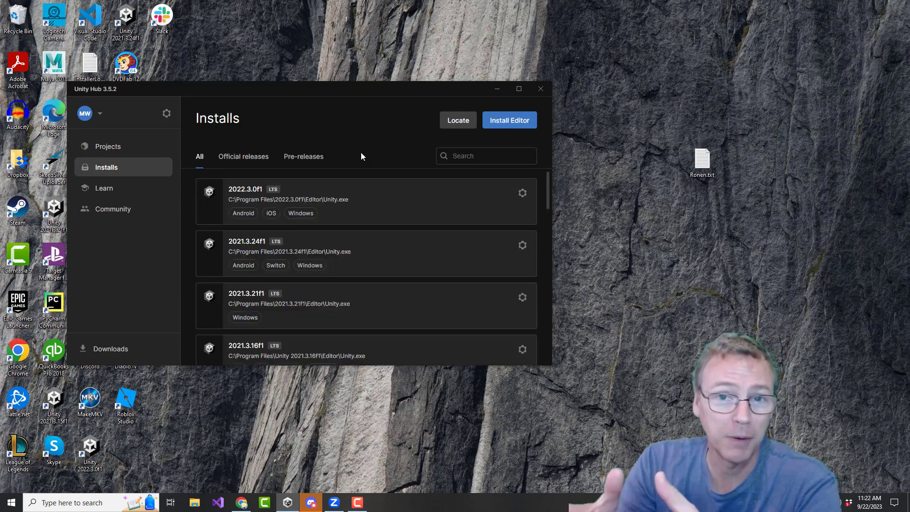
click(516, 121)
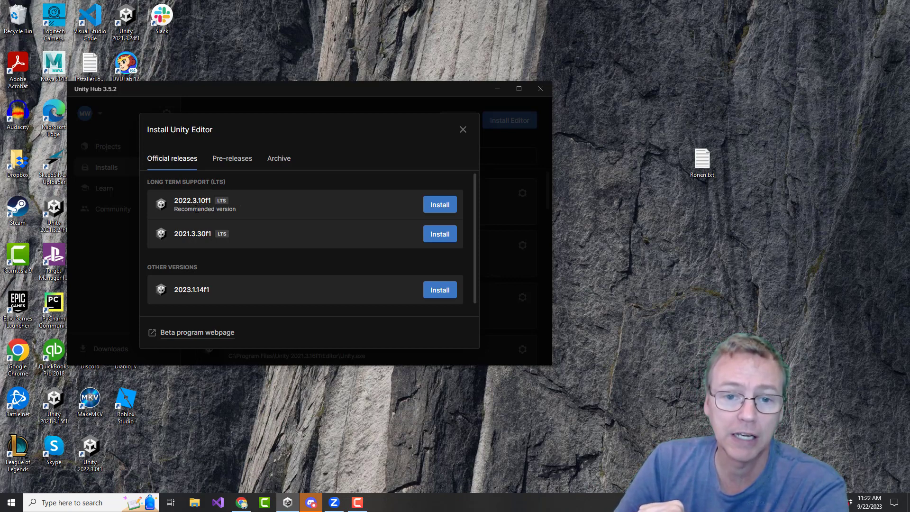
click(437, 207)
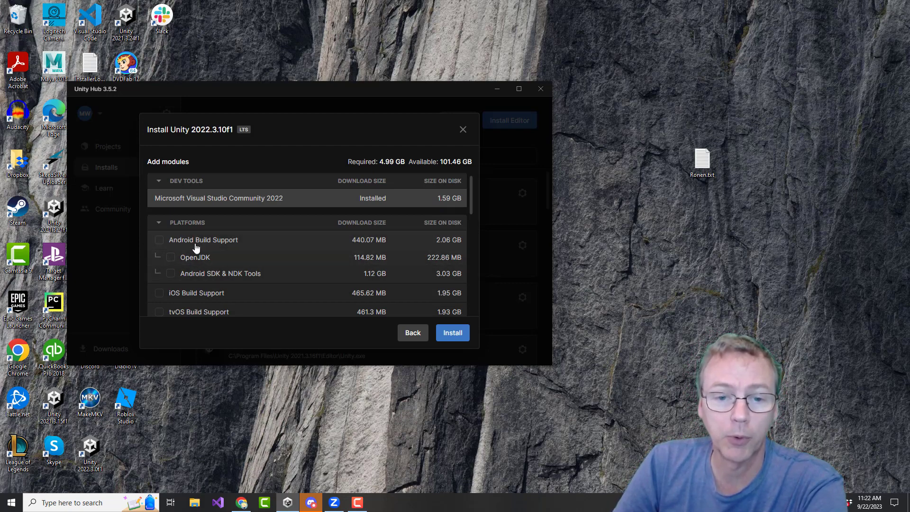
click(159, 241)
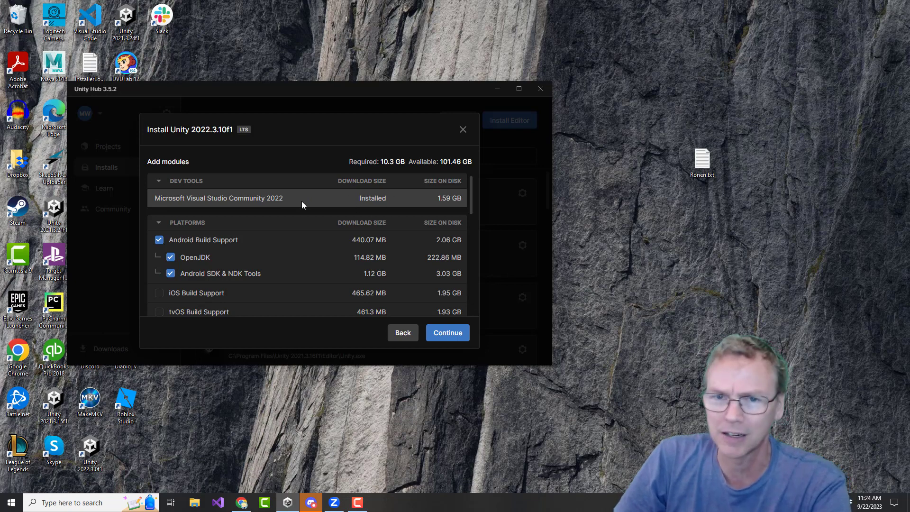
- Accept the Android SDK and NDK license terms and install Unity 2022.3.10f1 with the selected modules
scroll(301, 201, down, 10)
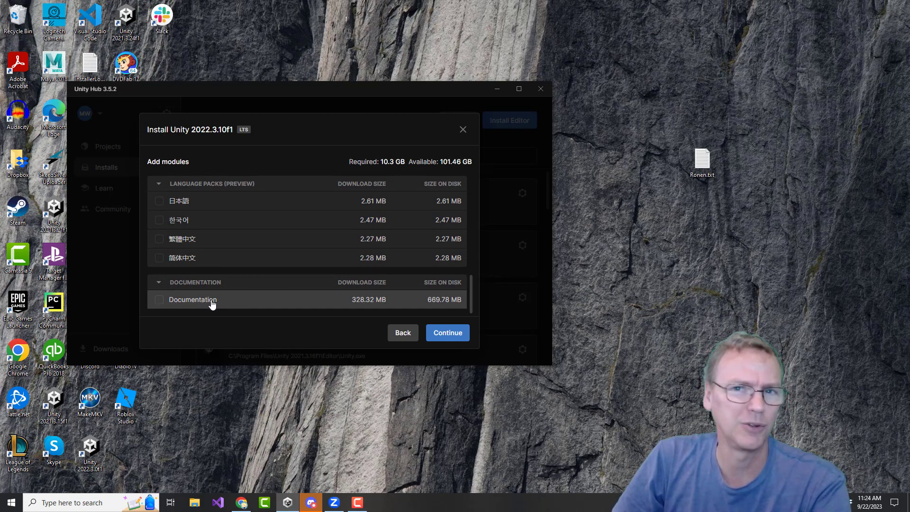
scroll(212, 303, up, 10)
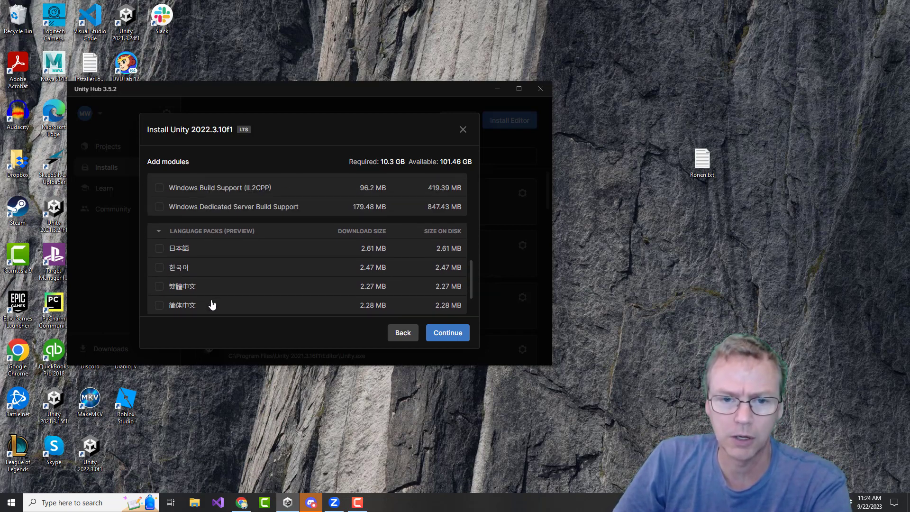
scroll(212, 304, down, 5)
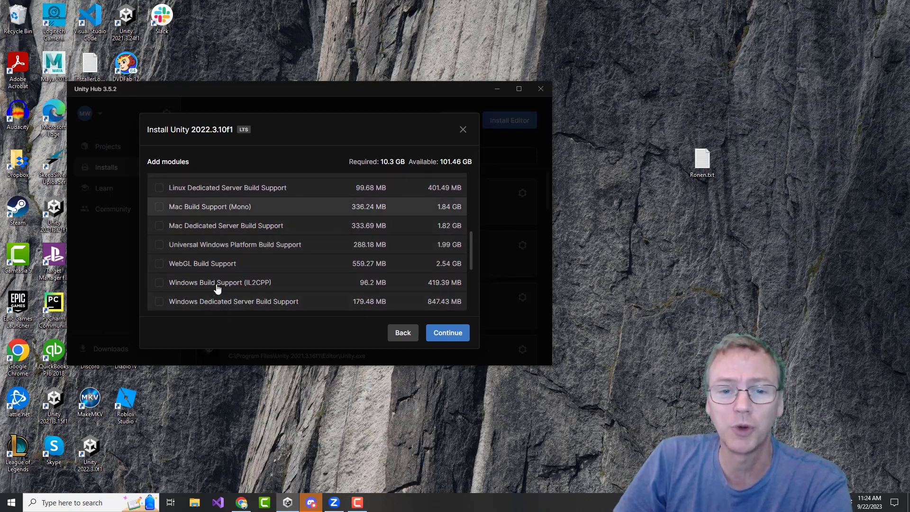
scroll(214, 217, up, 5)
scroll(220, 204, up, 4)
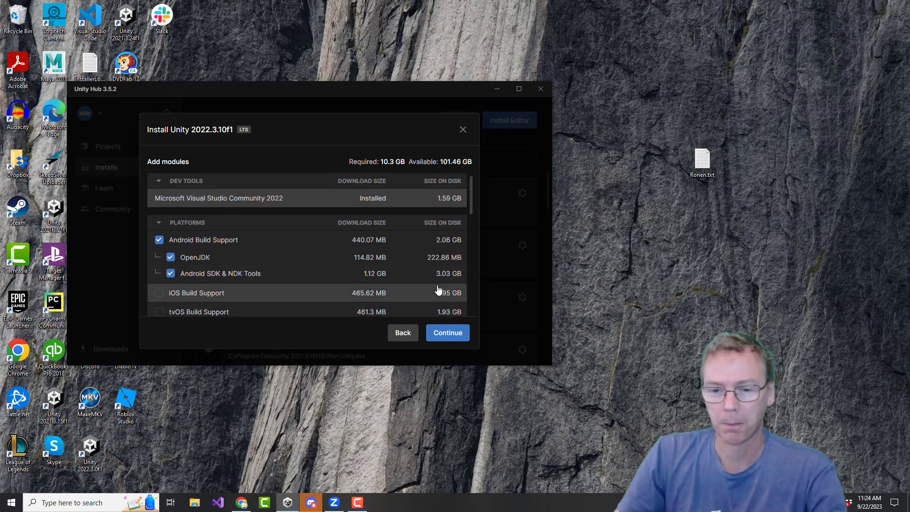
click(447, 333)
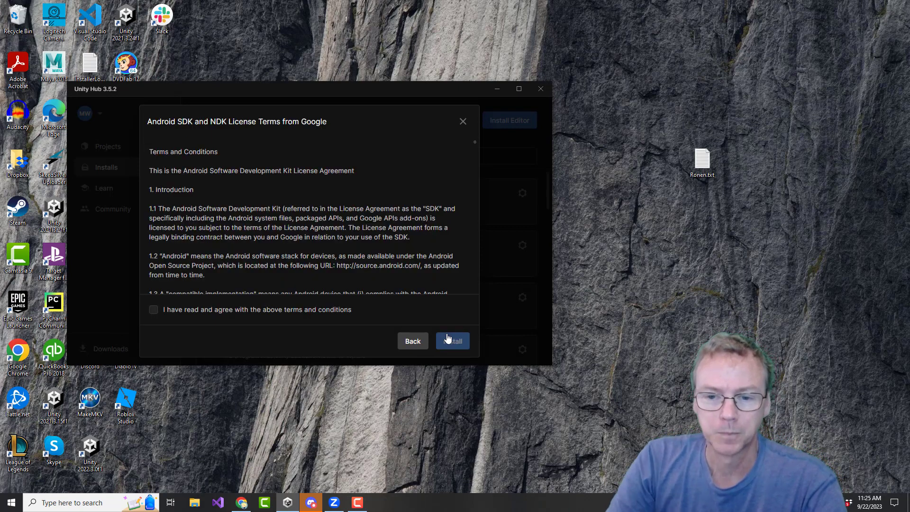
click(283, 317)
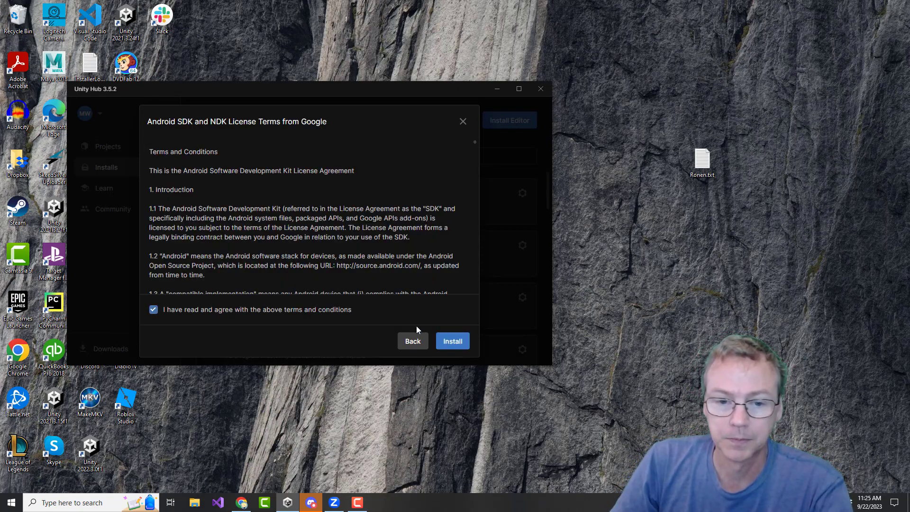
click(453, 341)
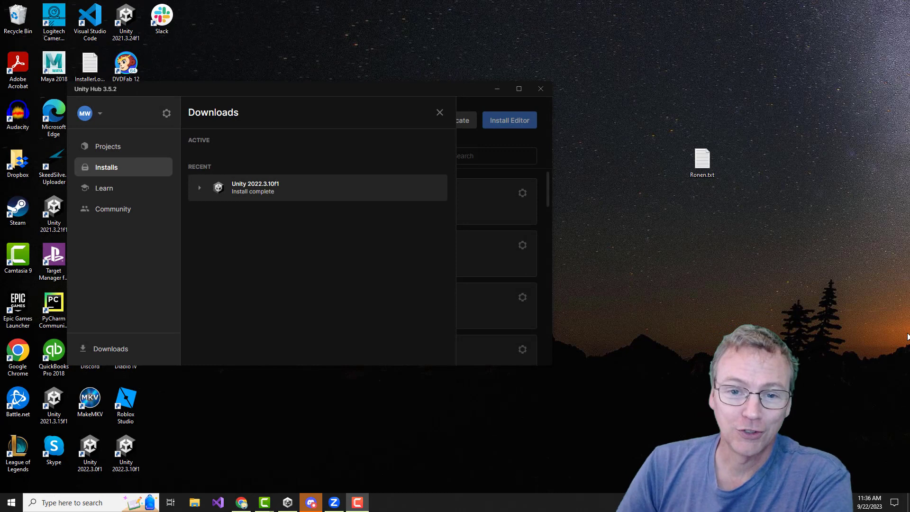
- Open the HelloWorld project with editor version 2022.3.10f1 and the Android platform, accepting the version change
click(109, 147)
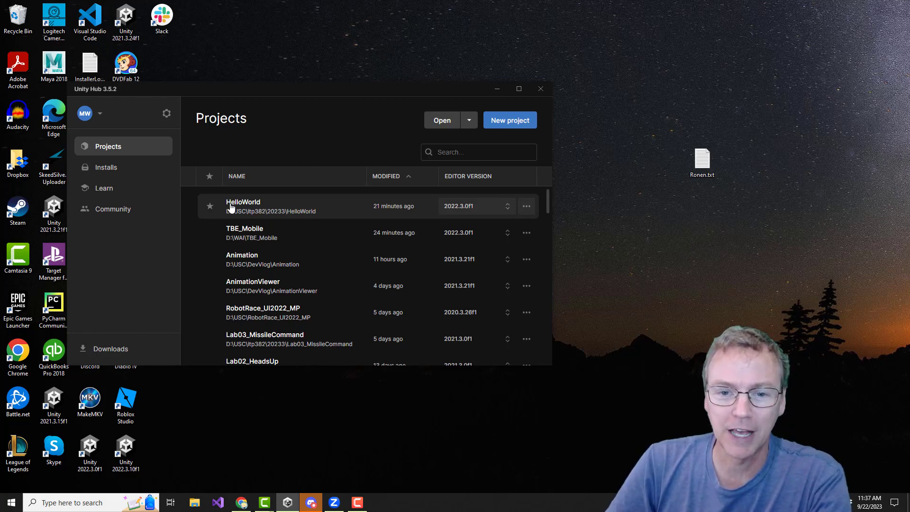
click(482, 207)
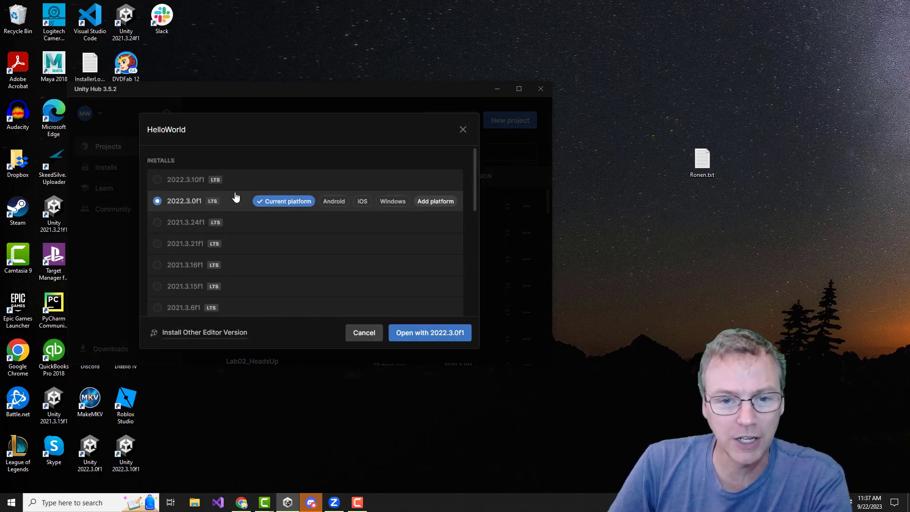
click(195, 180)
click(355, 180)
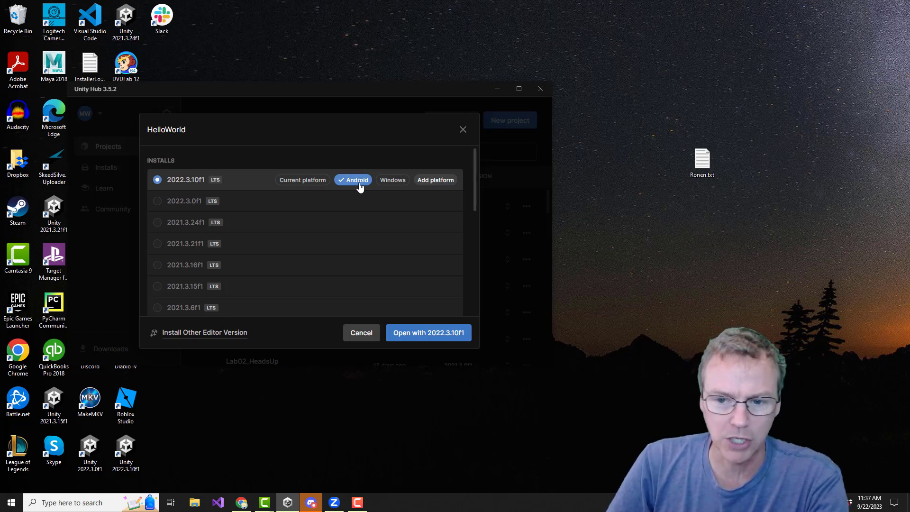
click(416, 332)
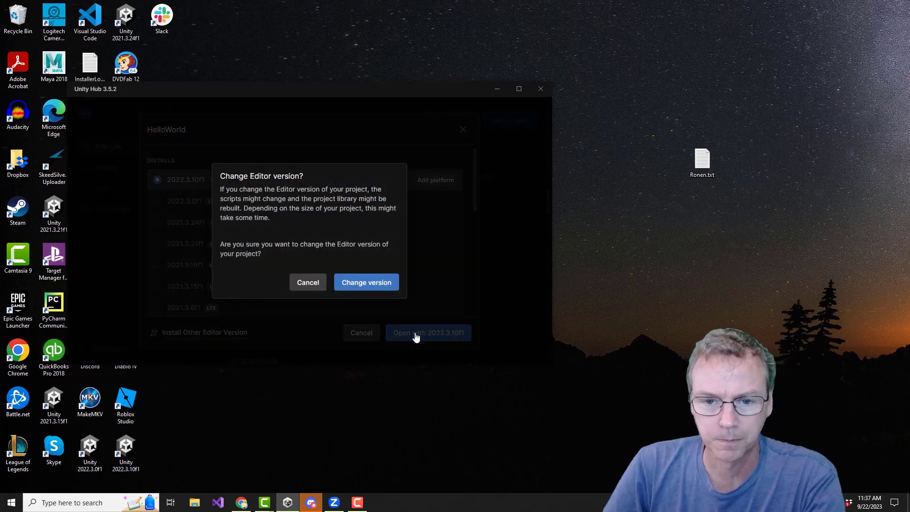
click(371, 284)
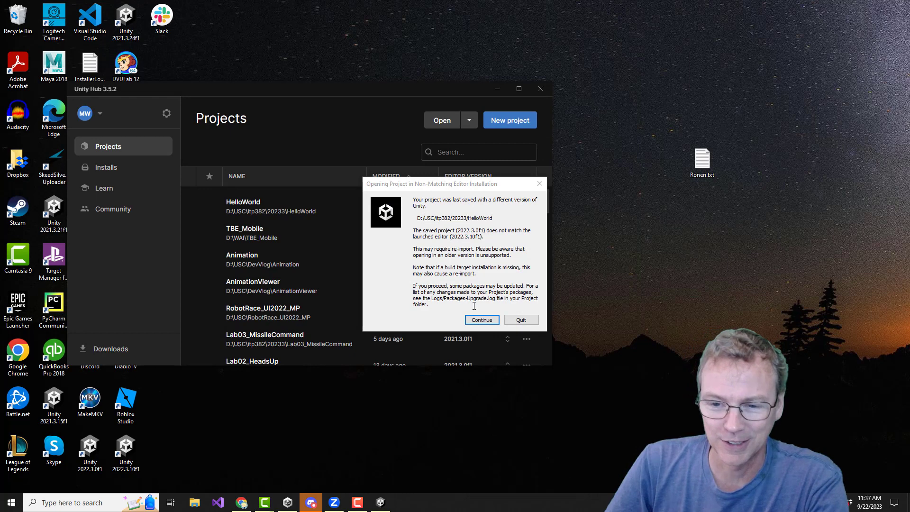
click(488, 321)
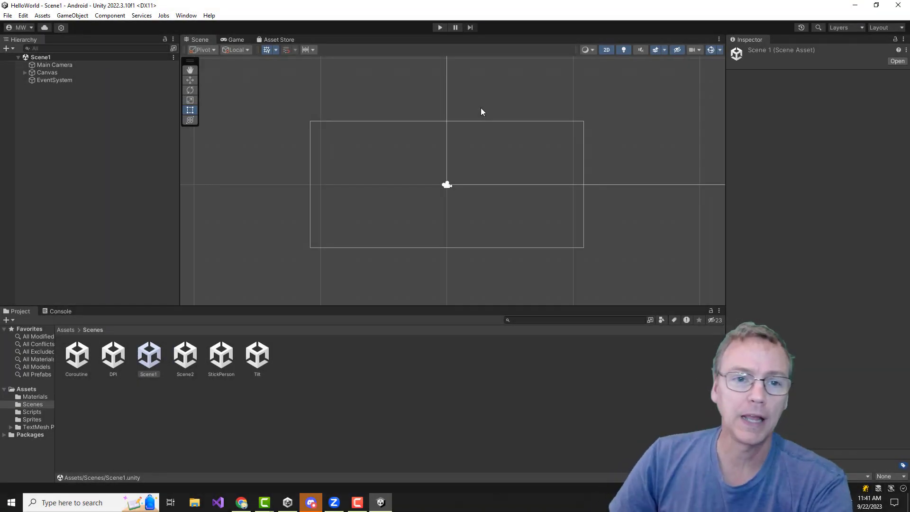
- Check the target platform and the scenes included in the project's build settings, and close them
click(23, 15)
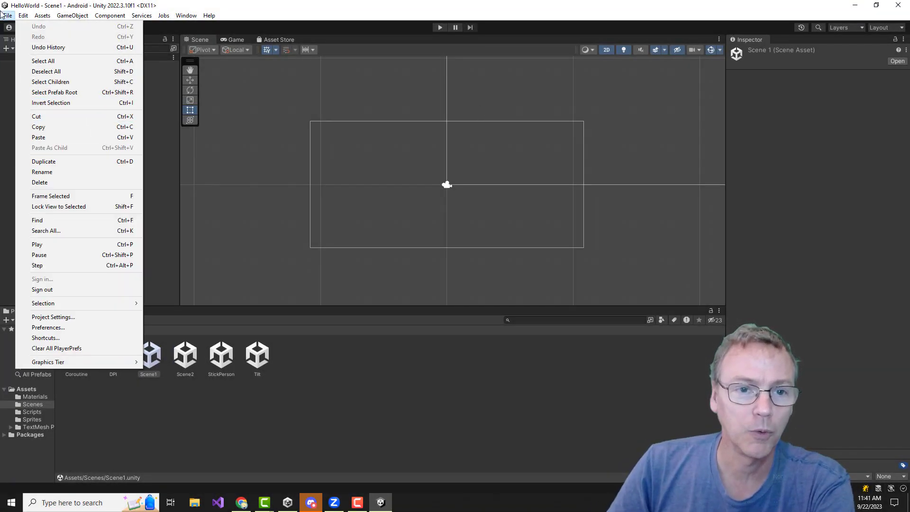
mouse_move(2, 14)
click(42, 128)
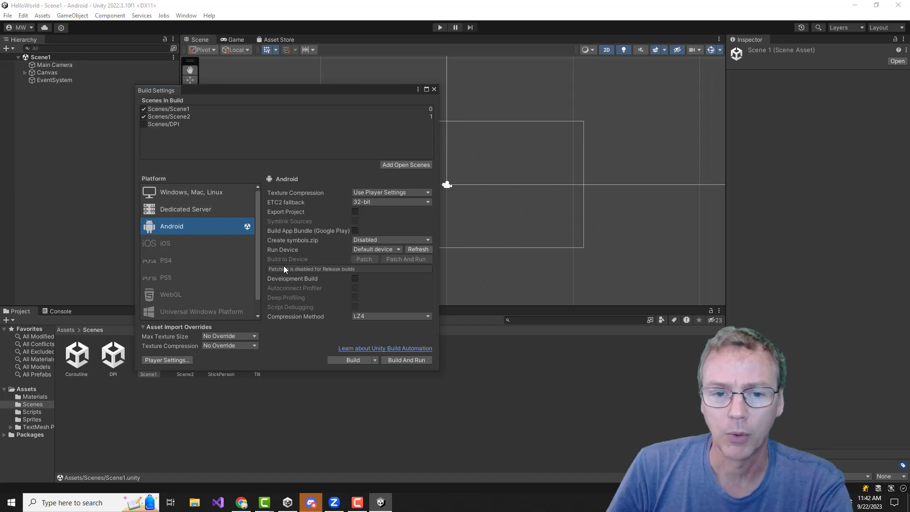
click(434, 89)
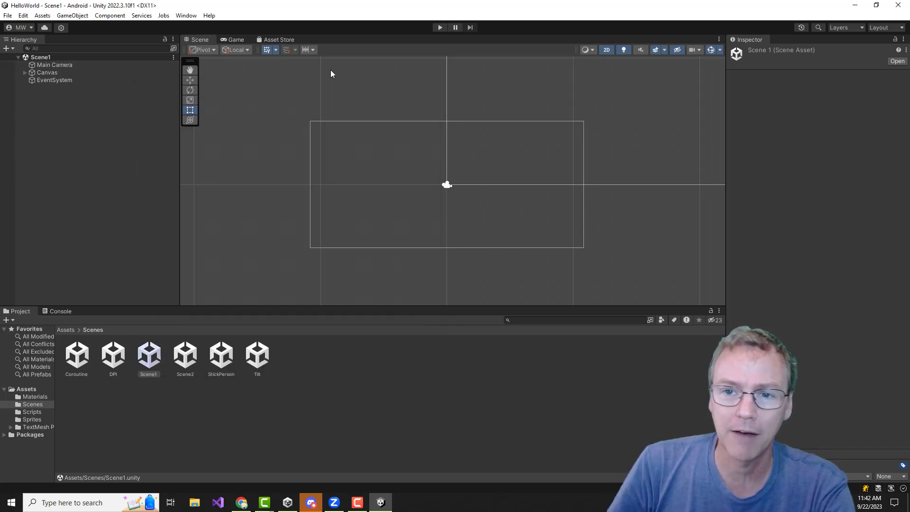
- Play-test the game in the editor, switching to Scene2 and back with the Press Me button and trying touches
click(439, 27)
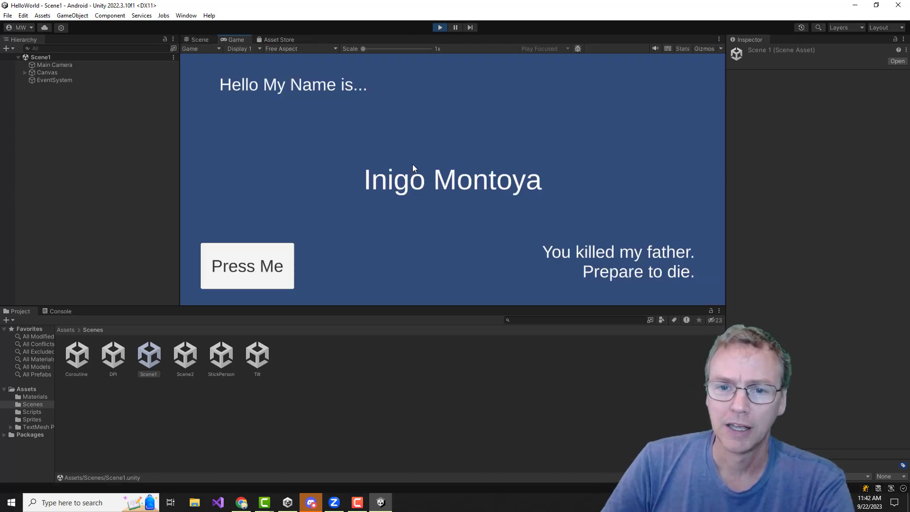
click(243, 276)
click(536, 162)
click(325, 138)
click(569, 162)
mouse_move(507, 194)
mouse_down()
mouse_move(368, 146)
mouse_move(294, 131)
mouse_move(556, 143)
mouse_move(351, 276)
mouse_up()
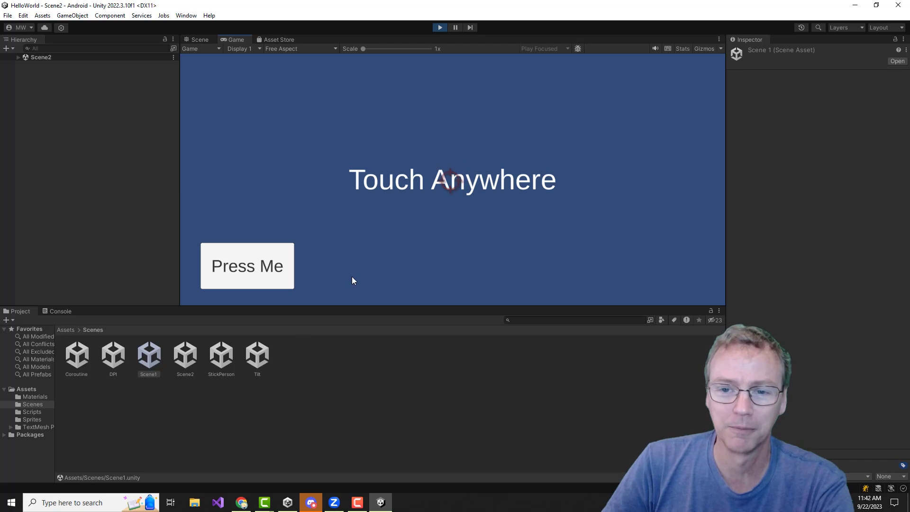
click(240, 277)
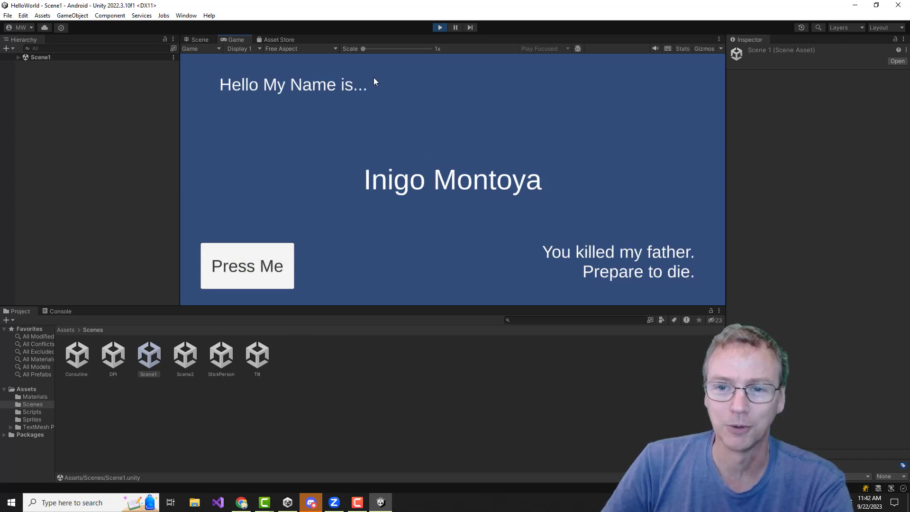
click(440, 27)
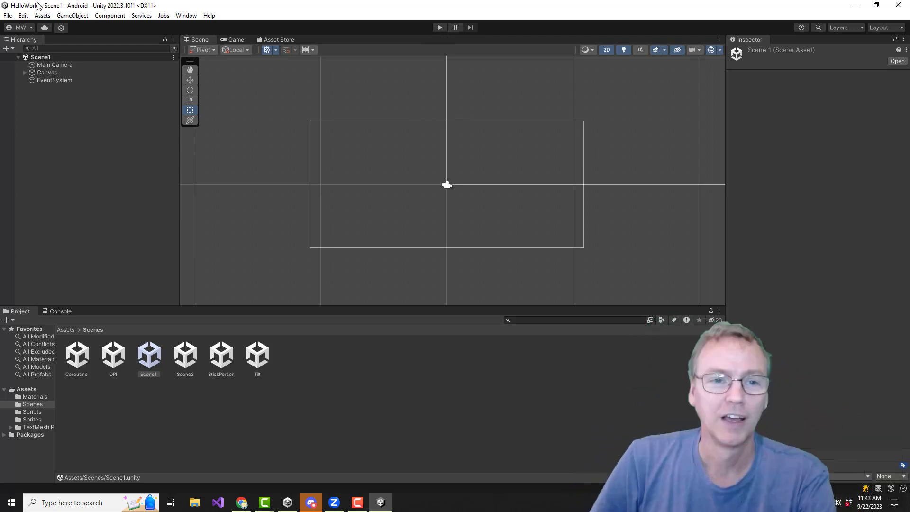
- Open the build settings and check which run devices are offered for Android
click(8, 16)
click(46, 131)
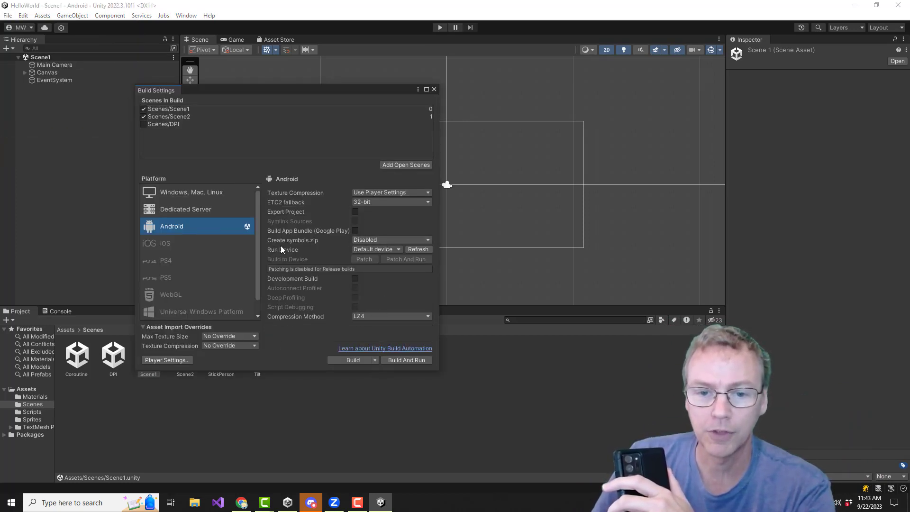
click(362, 249)
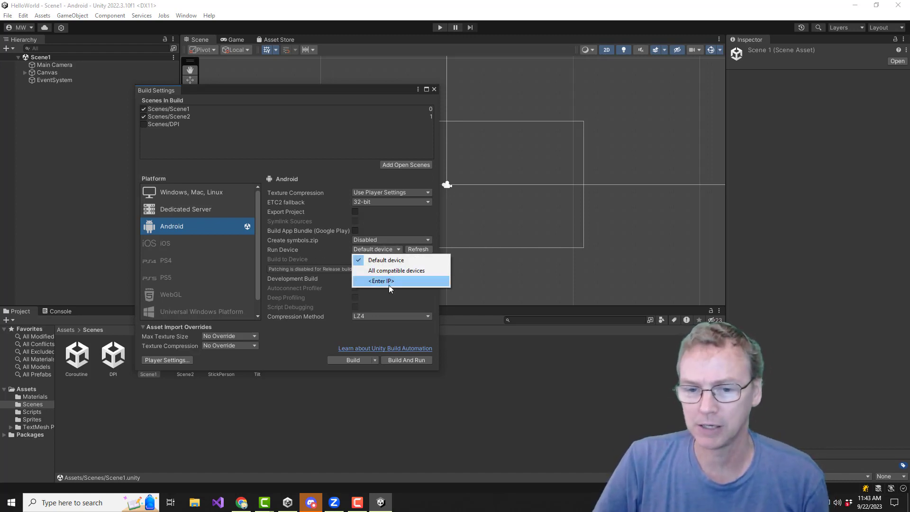
click(343, 90)
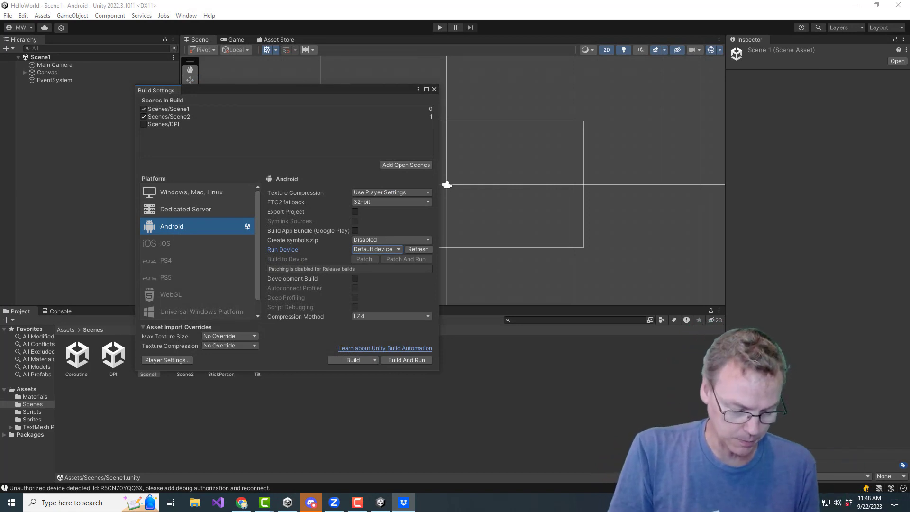
- Refresh the Android device list and set the run device to the Samsung SM N986U
click(360, 250)
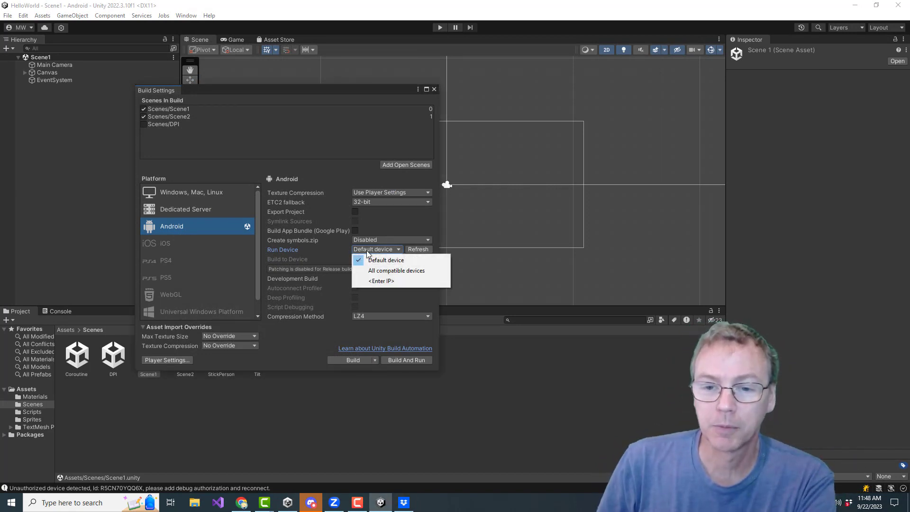
click(317, 250)
click(411, 249)
click(385, 249)
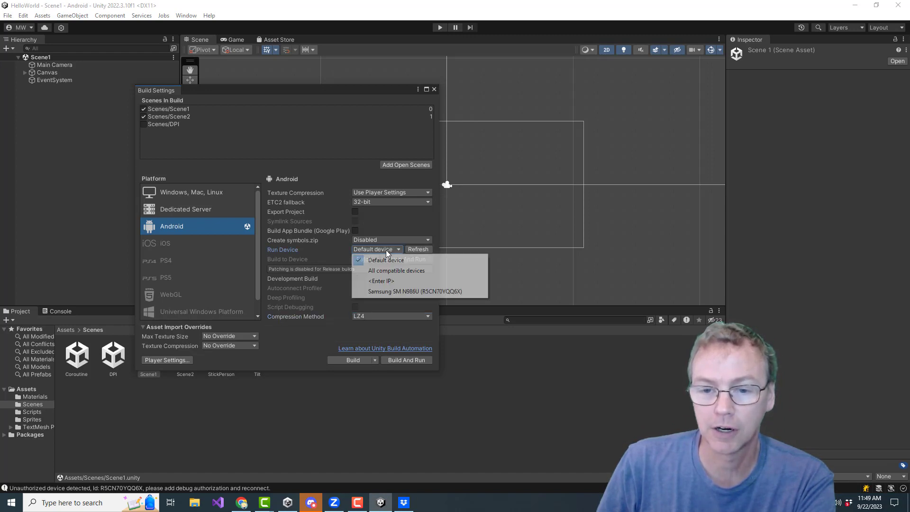
click(387, 291)
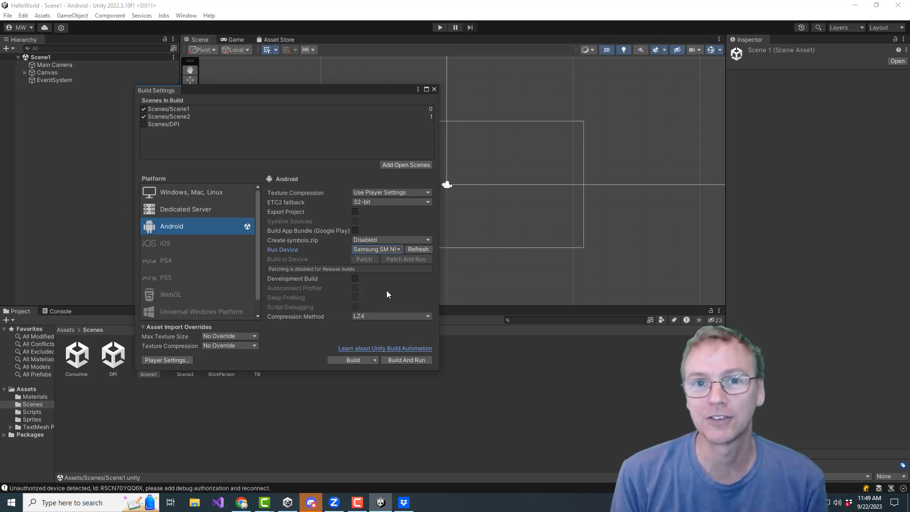
click(363, 249)
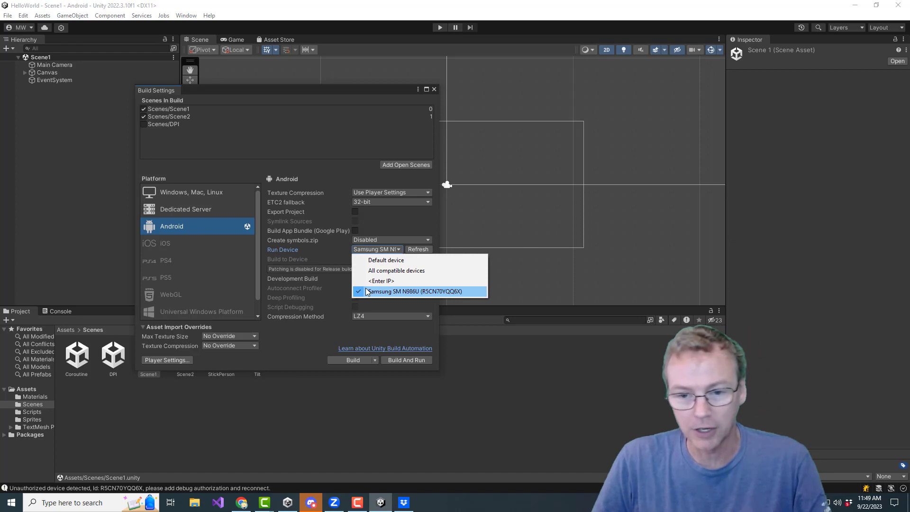
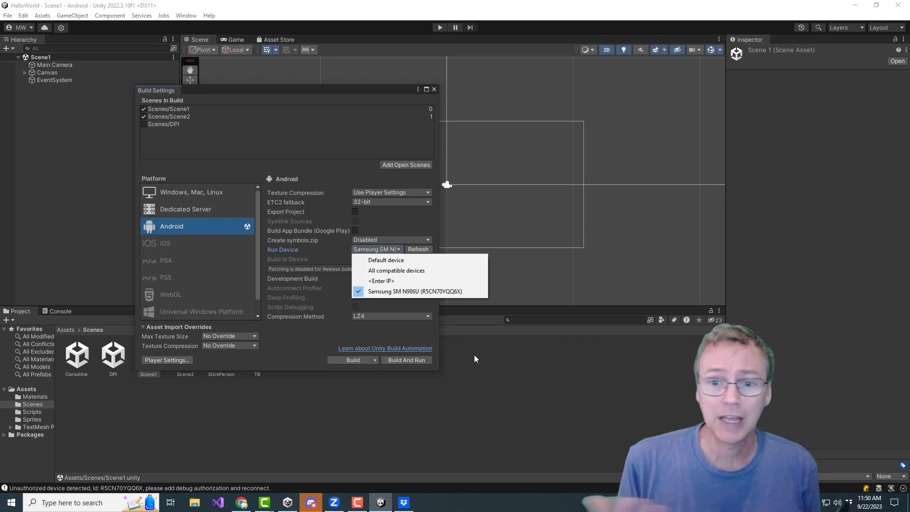
click(474, 359)
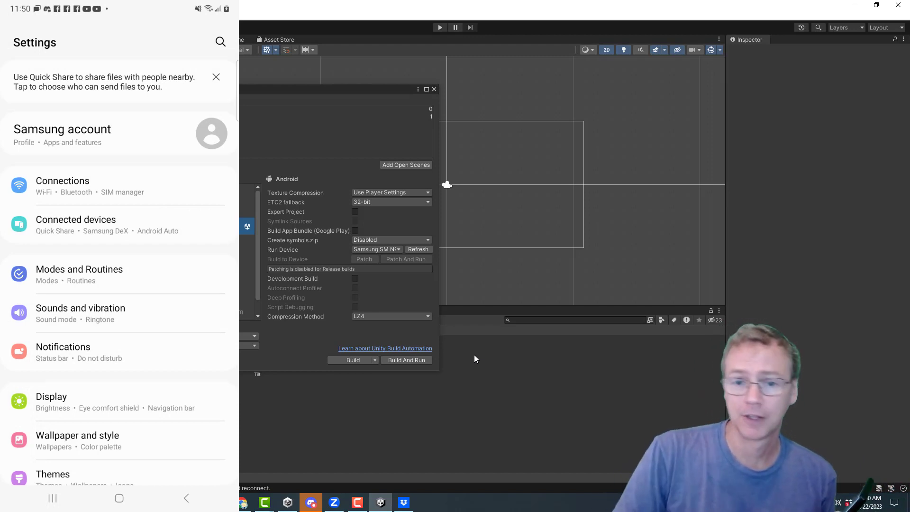
- Recheck the available run devices, refresh them, and select the connected Samsung SM N986U again as the Android run device
click(370, 248)
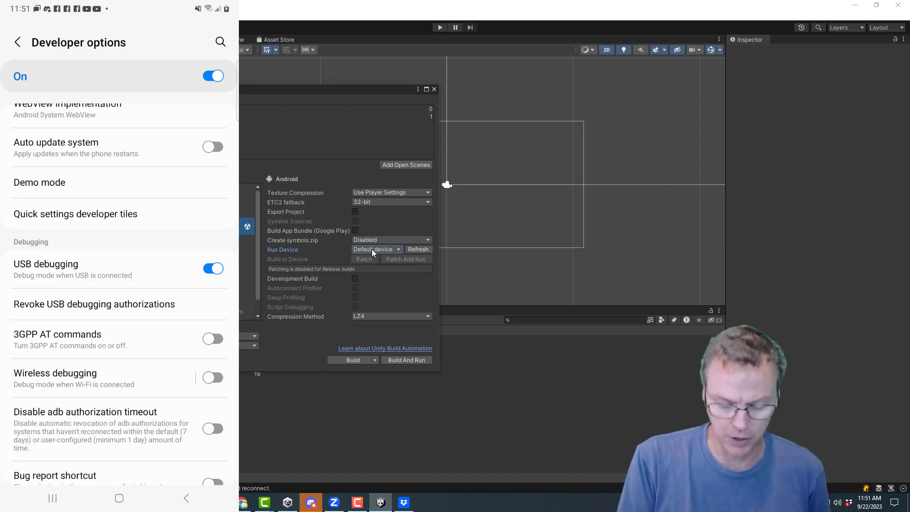
click(371, 249)
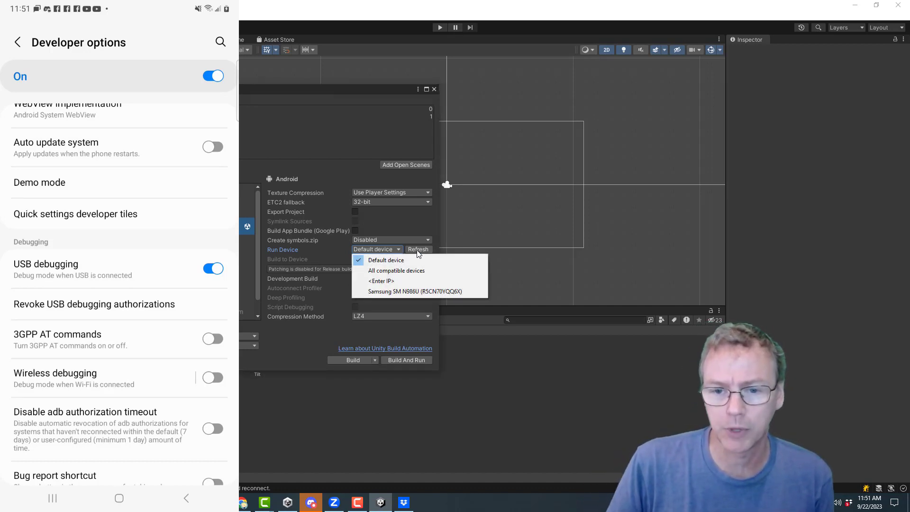
click(422, 250)
click(361, 249)
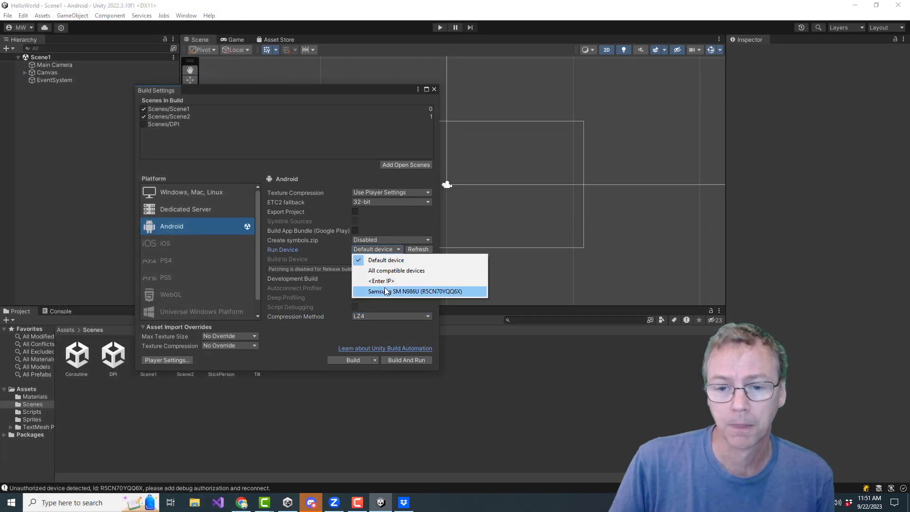
click(386, 291)
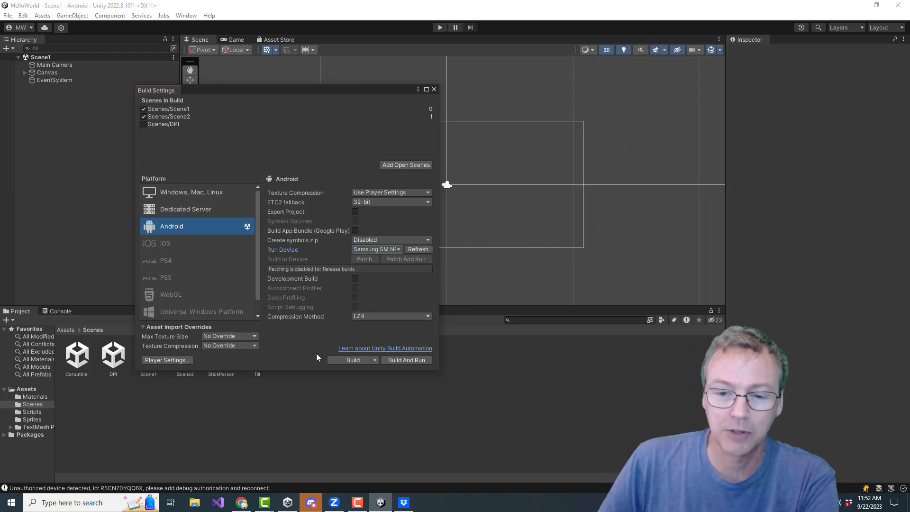
- Build and run the project for Android, saving the APK as HelloWorld in the Builds folder inside 20233
click(400, 360)
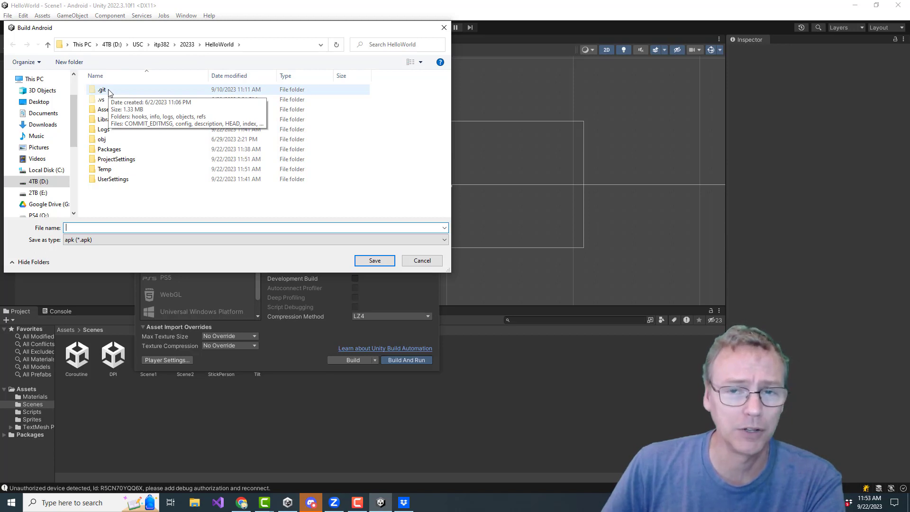
click(187, 45)
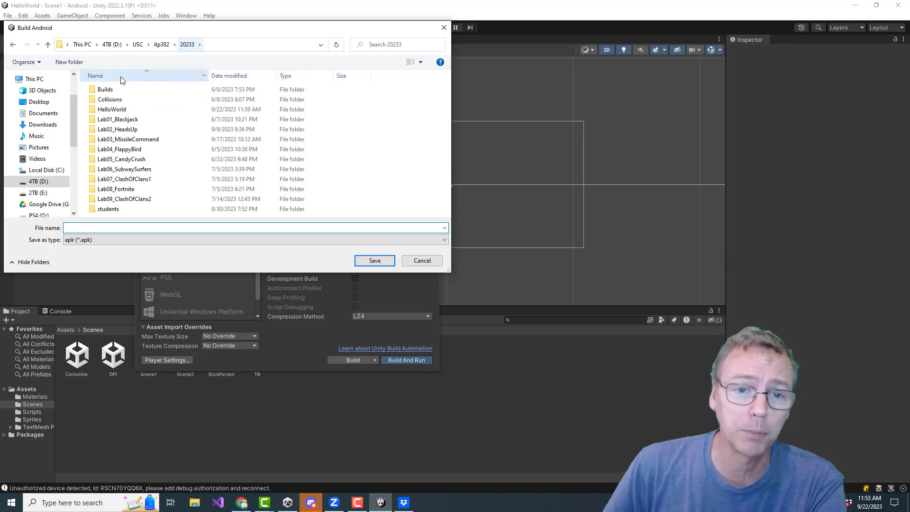
double_click(101, 90)
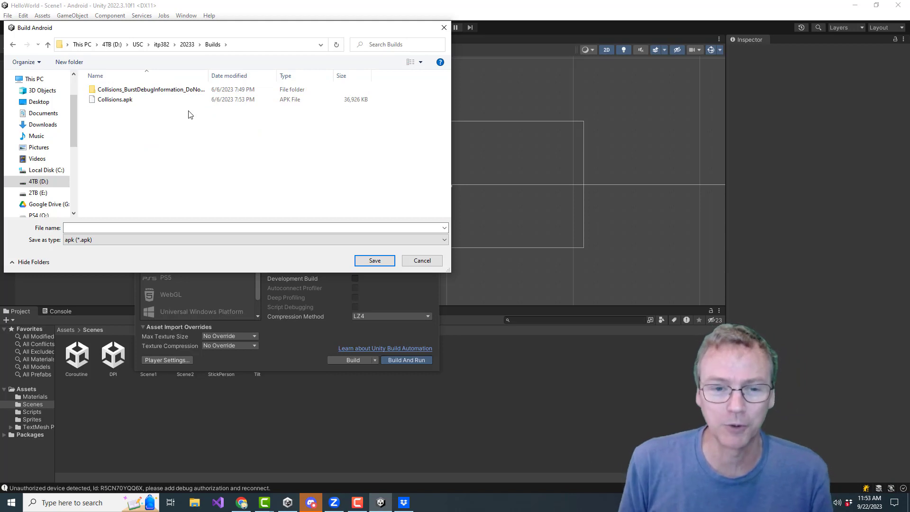
click(111, 224)
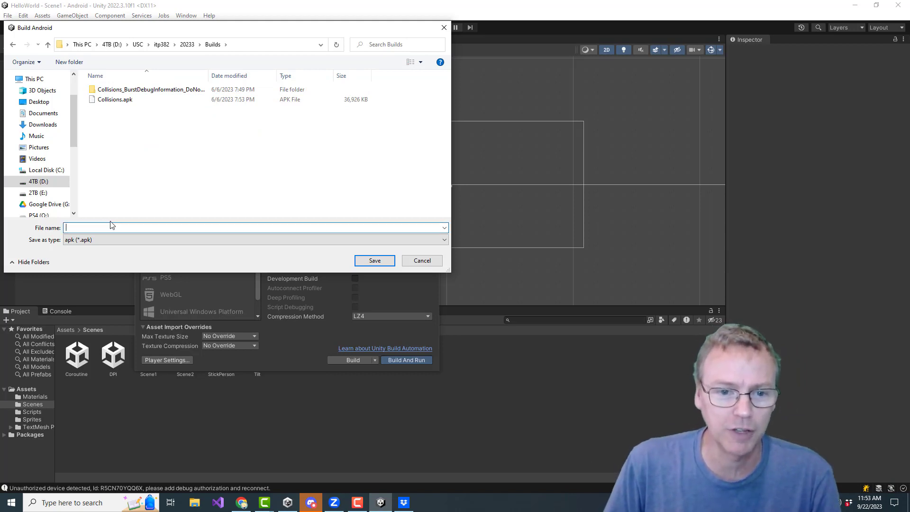
text(Hello)
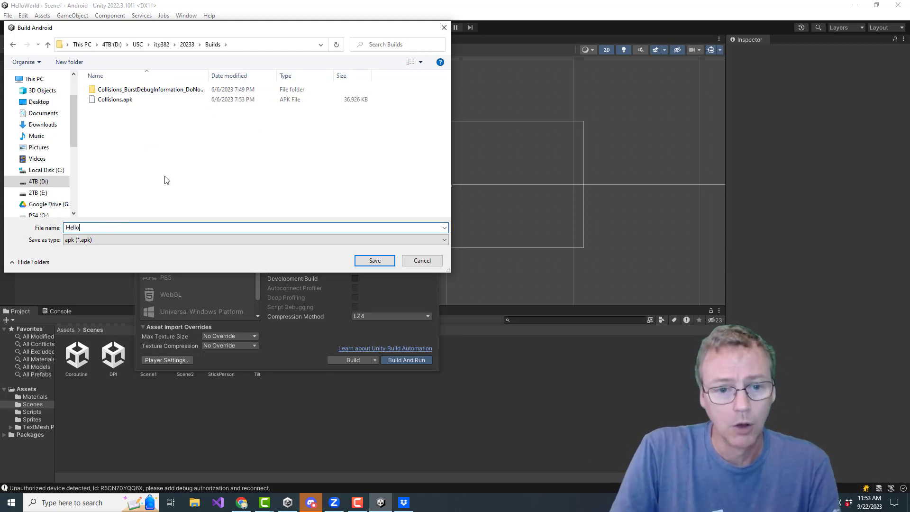
text(World)
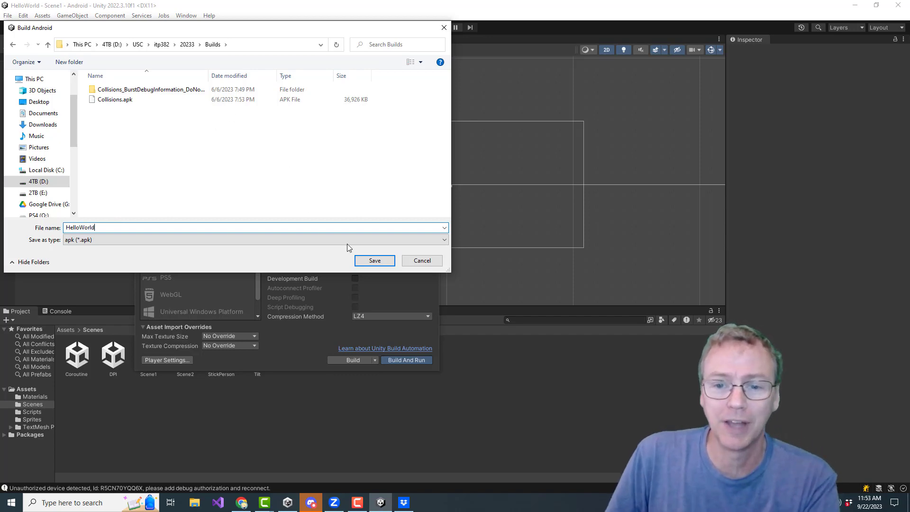
click(368, 257)
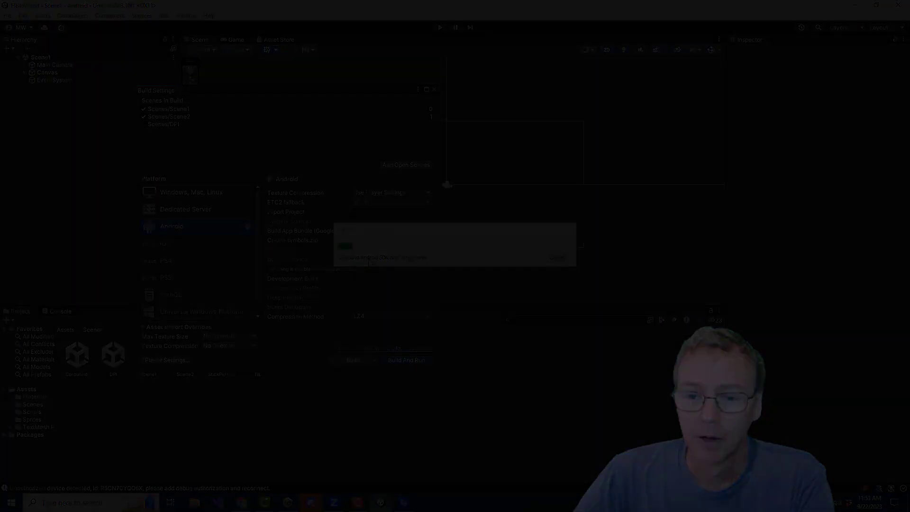